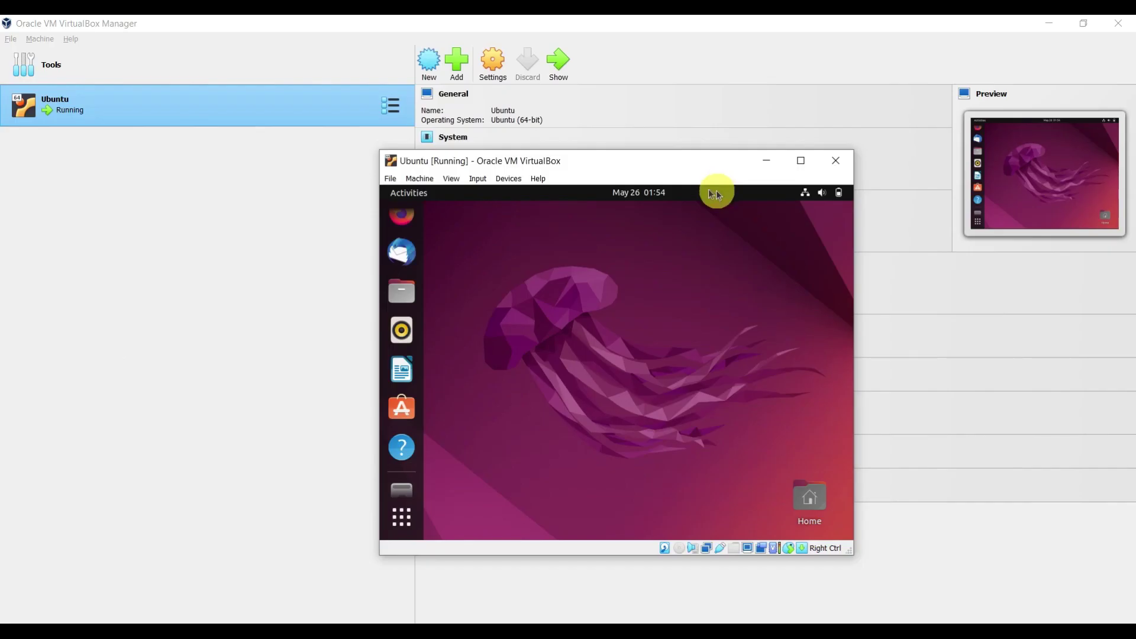
# Drag the Ubuntu VM window up and then slightly further left over the Manager.
pyautogui.moveTo(693, 164); pyautogui.dragTo(637, 151)
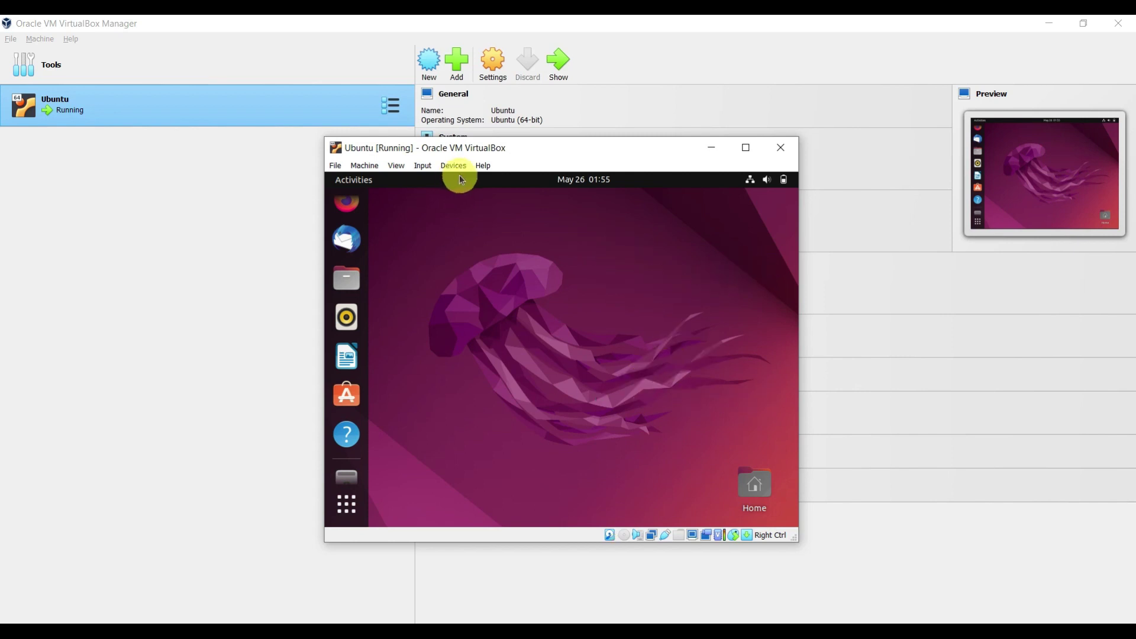
pyautogui.moveTo(597, 148); pyautogui.dragTo(548, 159)
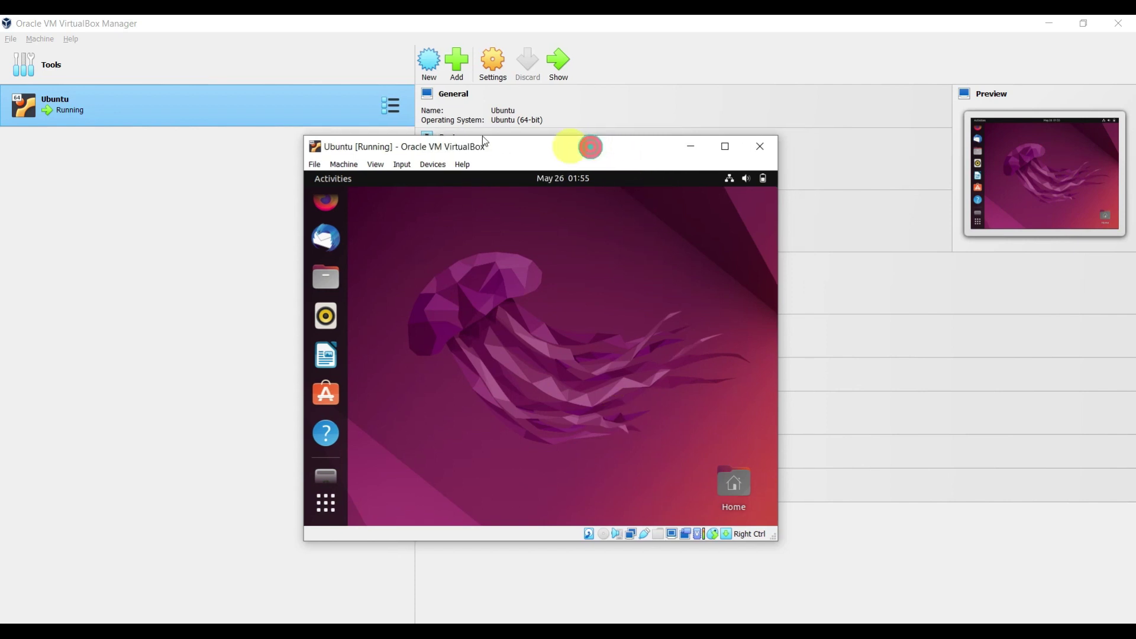
pyautogui.click(345, 177)
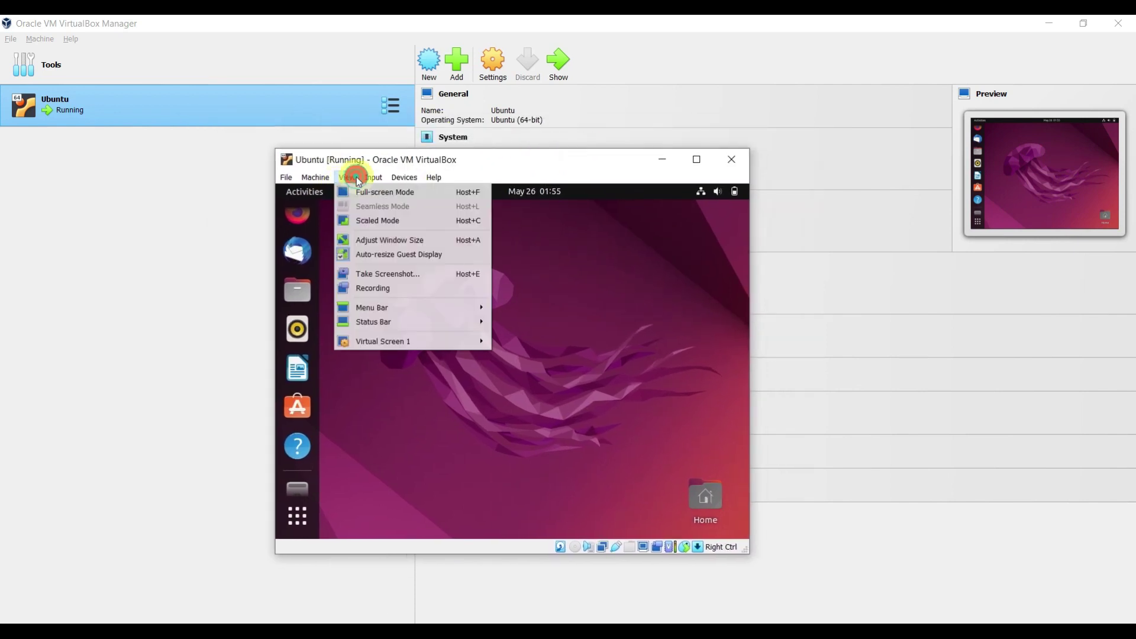
pyautogui.click(384, 192)
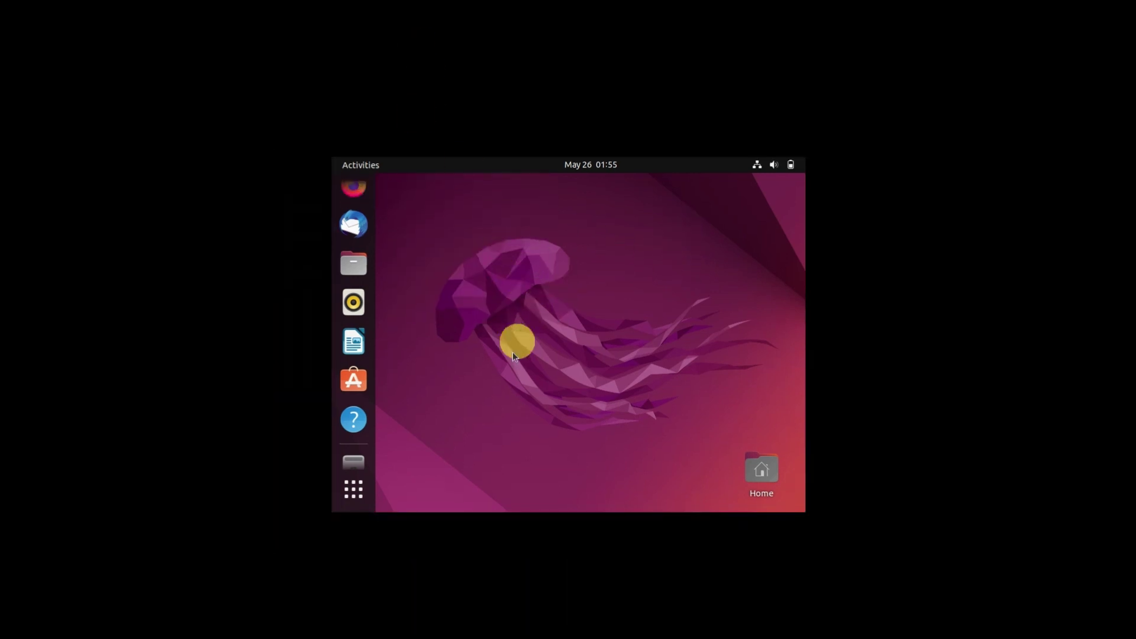
pyautogui.press('Home')
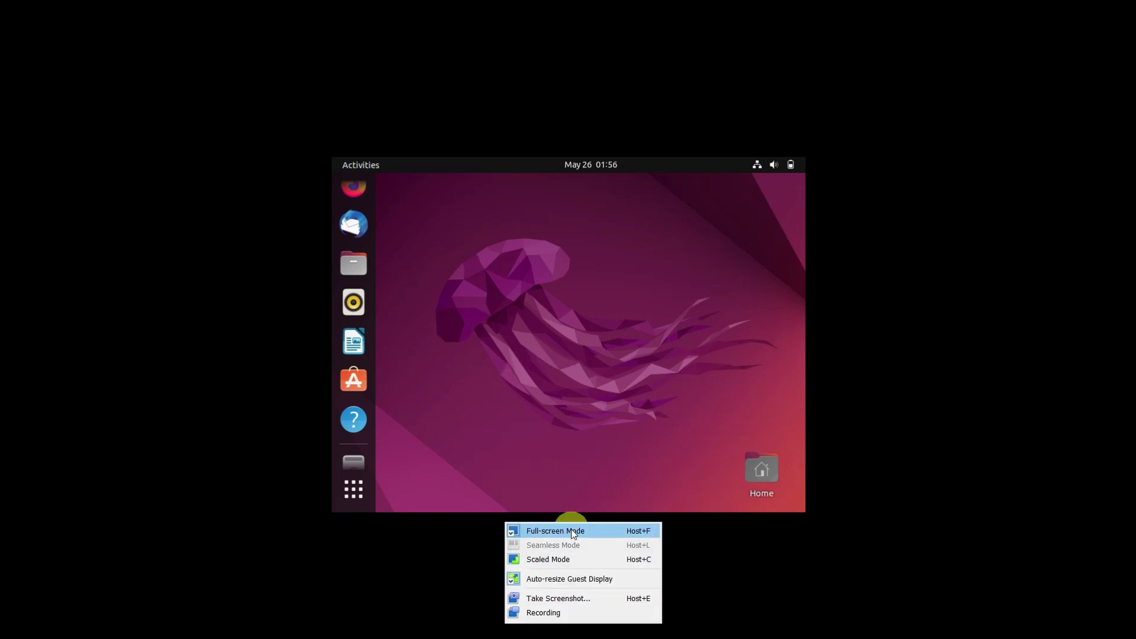
pyautogui.click(571, 530)
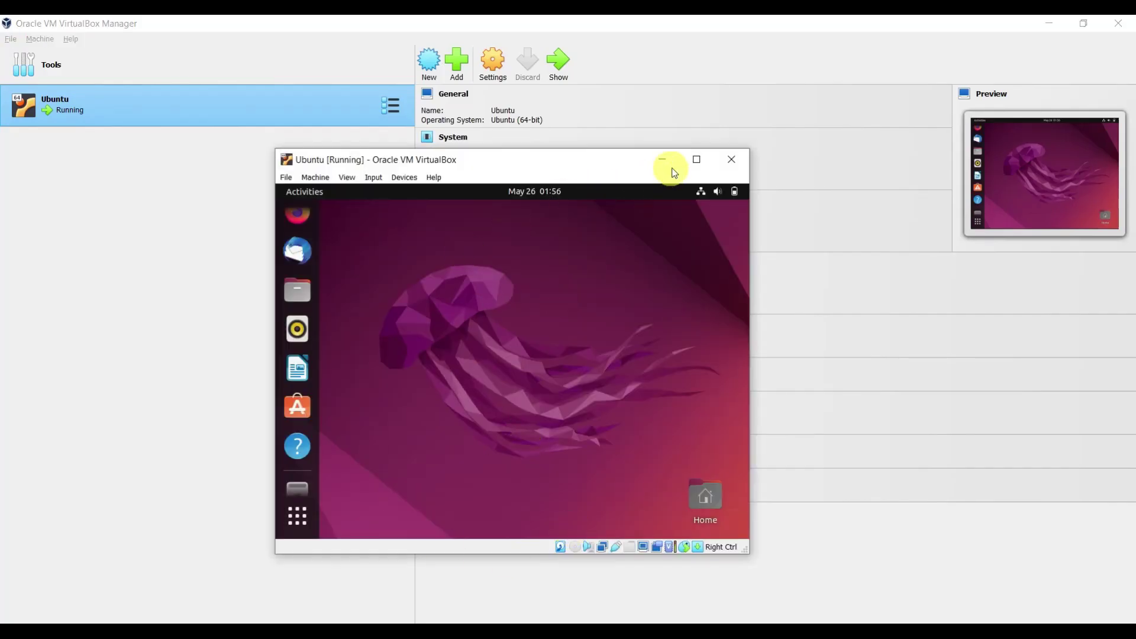
# Minimize the VM and inspect its Display settings in the Manager, cancelling without changes.
pyautogui.click(662, 160)
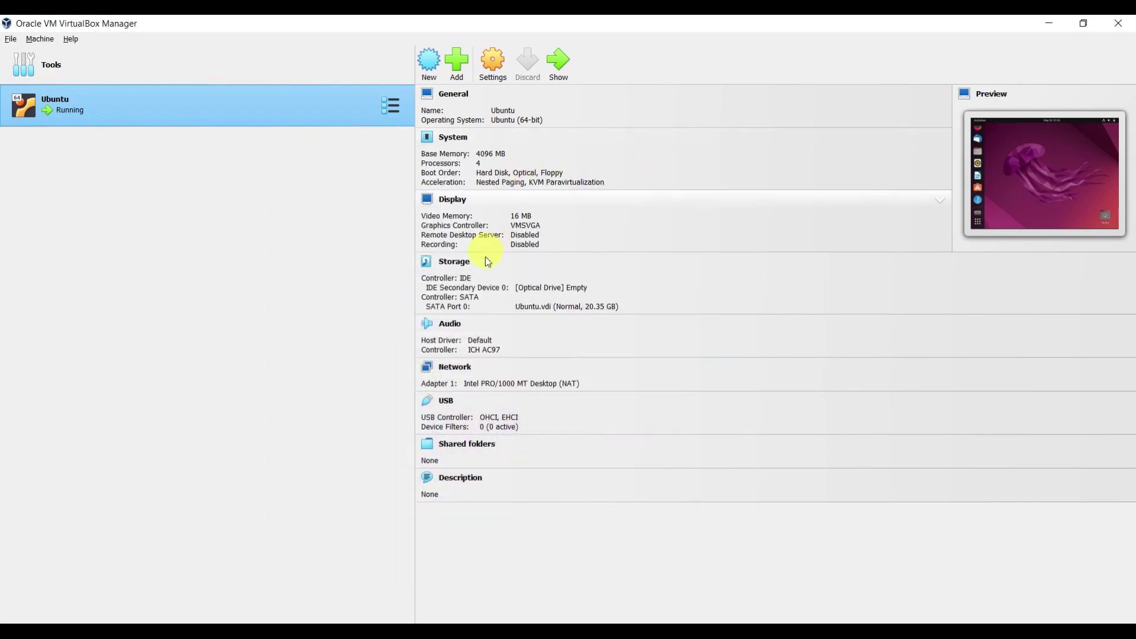
pyautogui.click(493, 62)
pyautogui.click(410, 234)
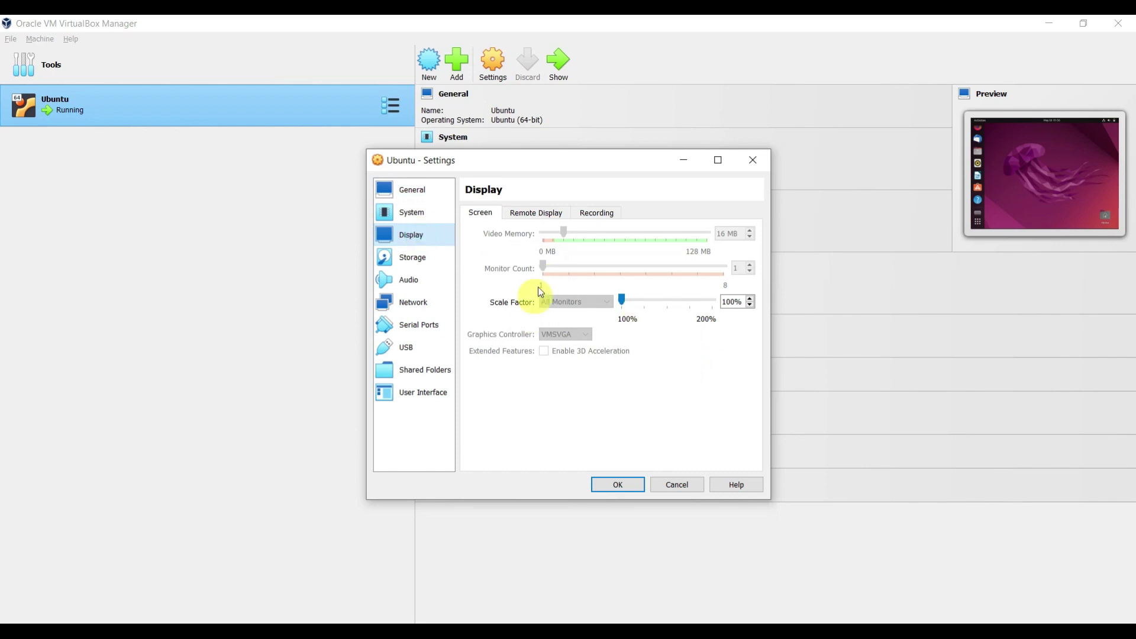
pyautogui.moveTo(621, 302); pyautogui.dragTo(624, 304)
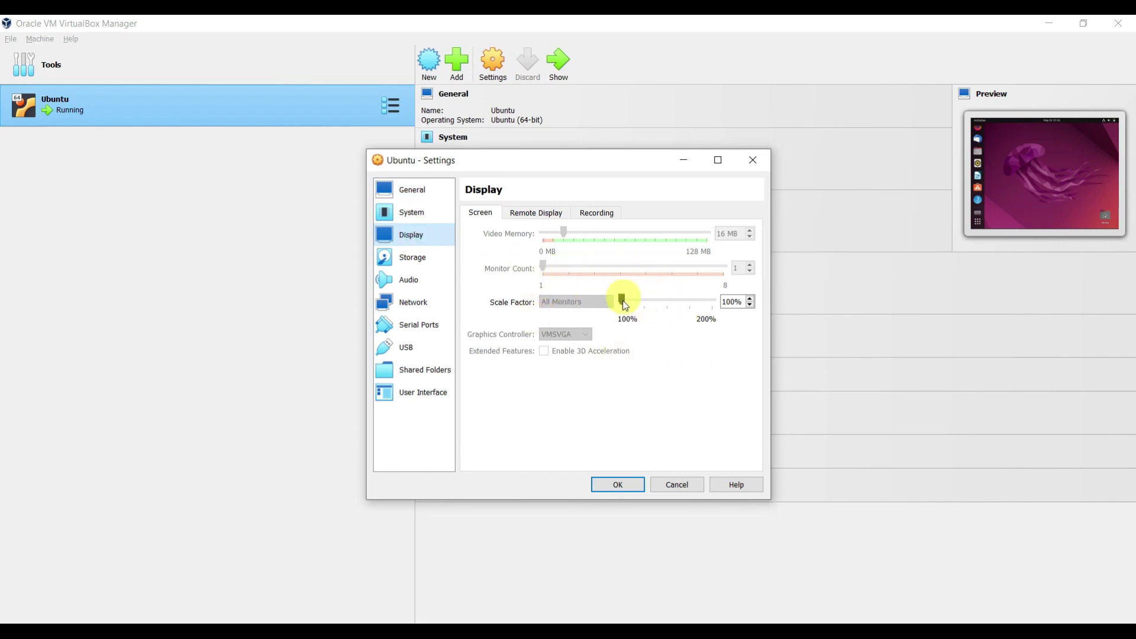
pyautogui.click(676, 485)
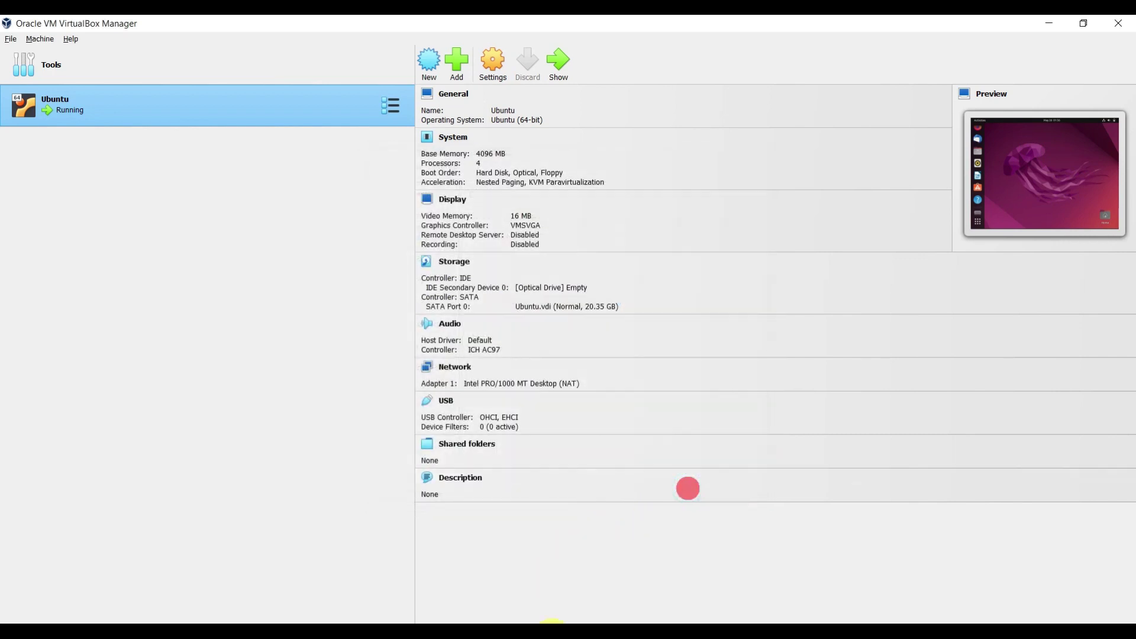
# Bring the running Ubuntu VM window back in front with Alt+Tab.
pyautogui.hotkey('alt', 'Tab')
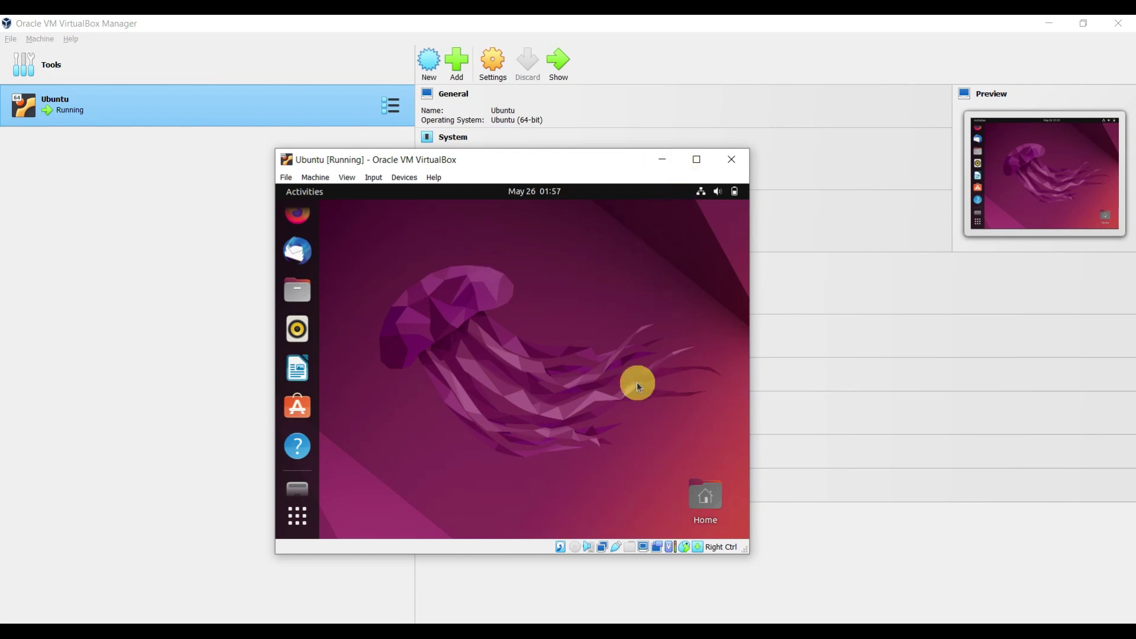
# Open Ubuntu Settings from the system menu and go to Displays, showing 800×600.
pyautogui.click(703, 192)
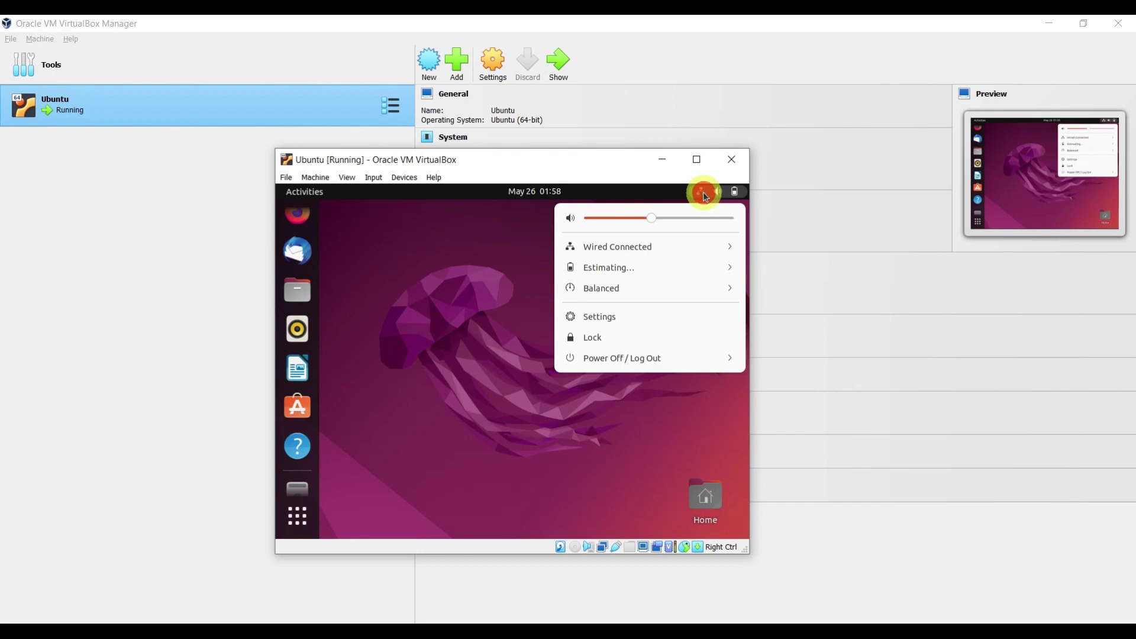
pyautogui.click(601, 317)
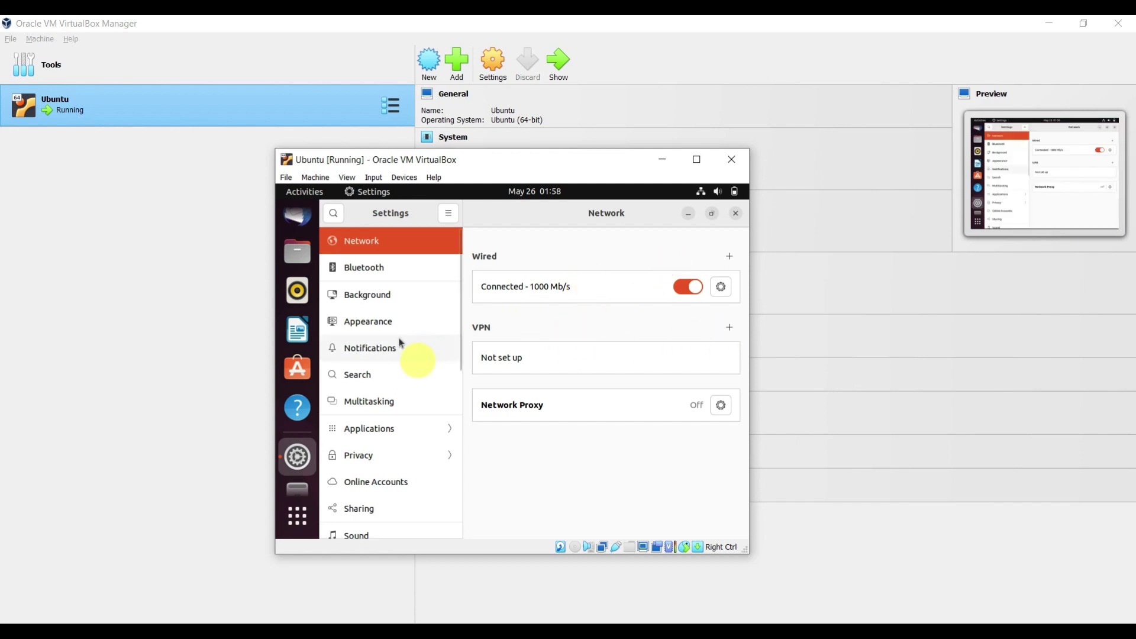
pyautogui.scroll(-3, 390, 399)
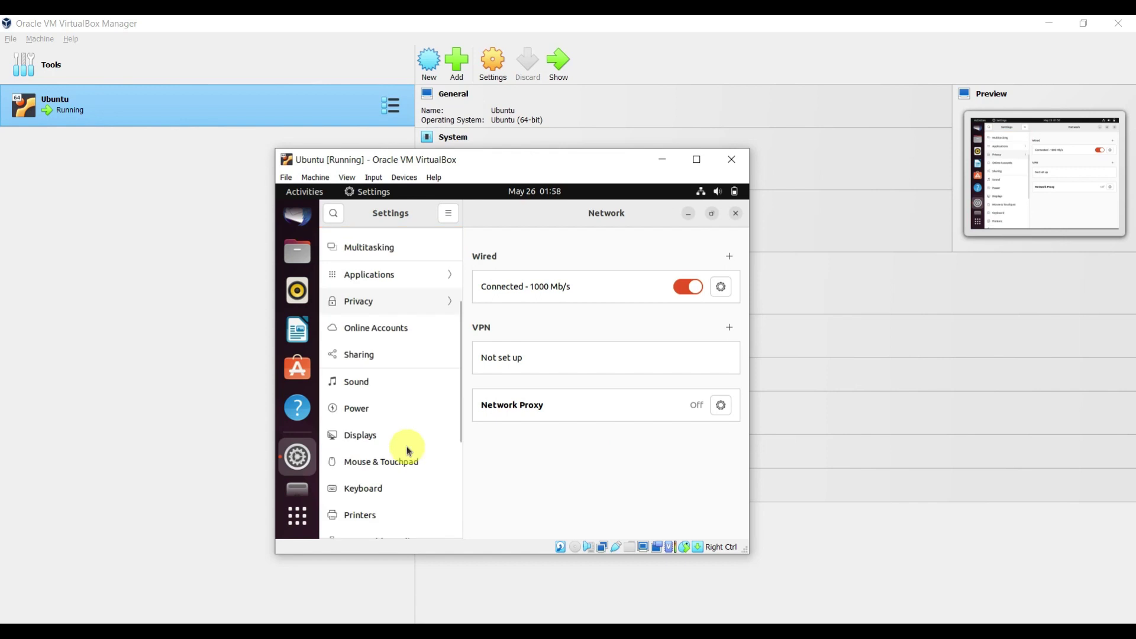
pyautogui.click(363, 435)
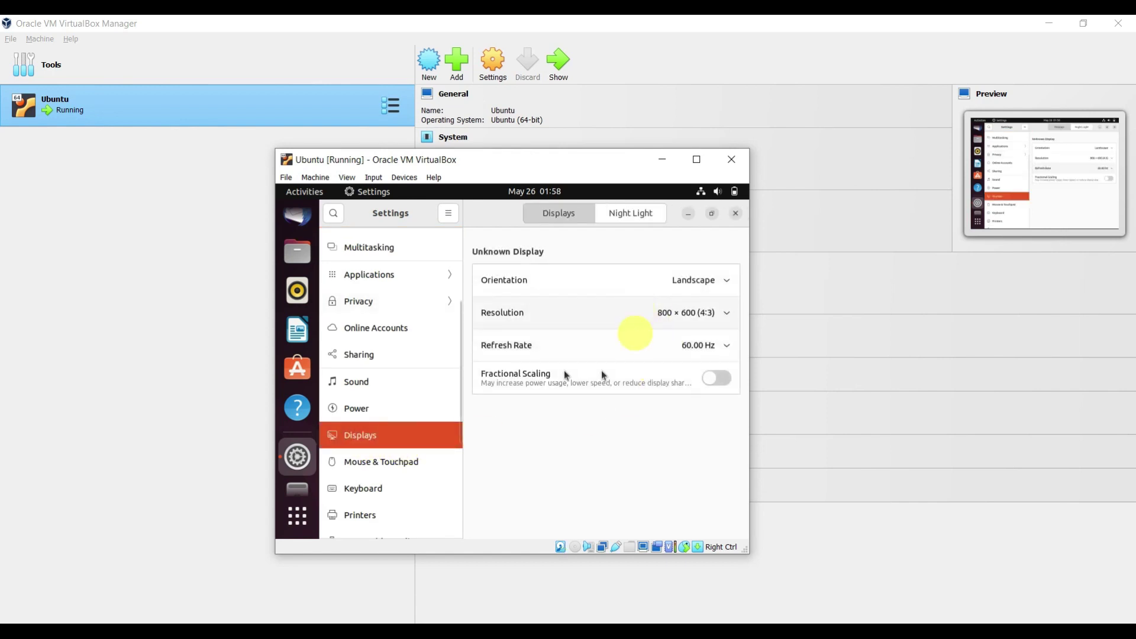
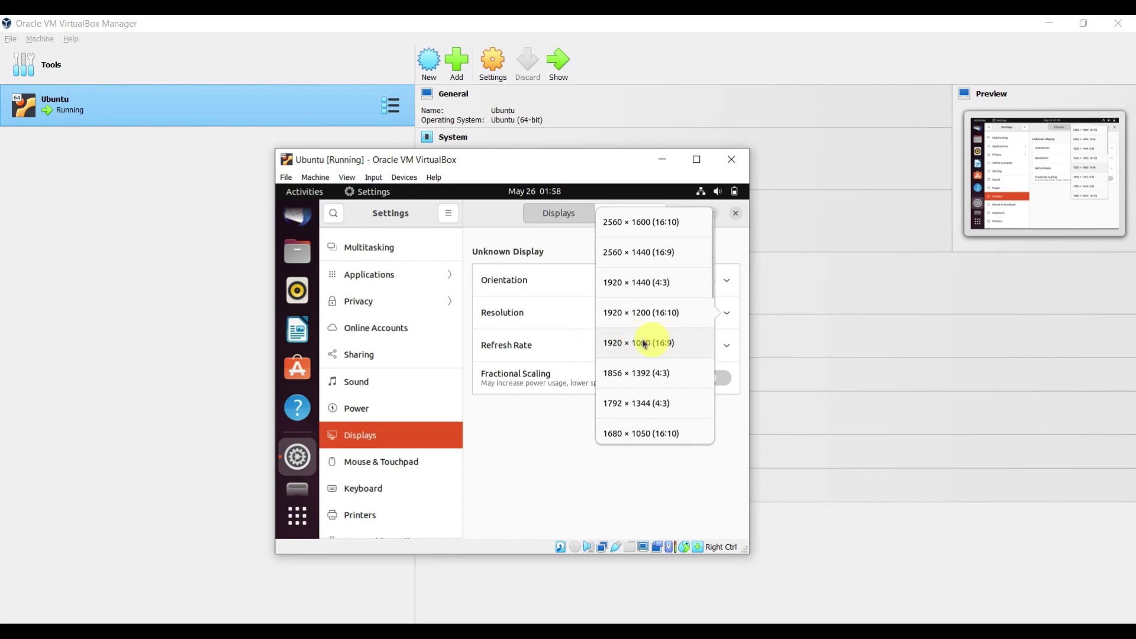
# Apply and keep 1920 × 1080 (16:9) as the Ubuntu guest's display resolution.
pyautogui.click(635, 348)
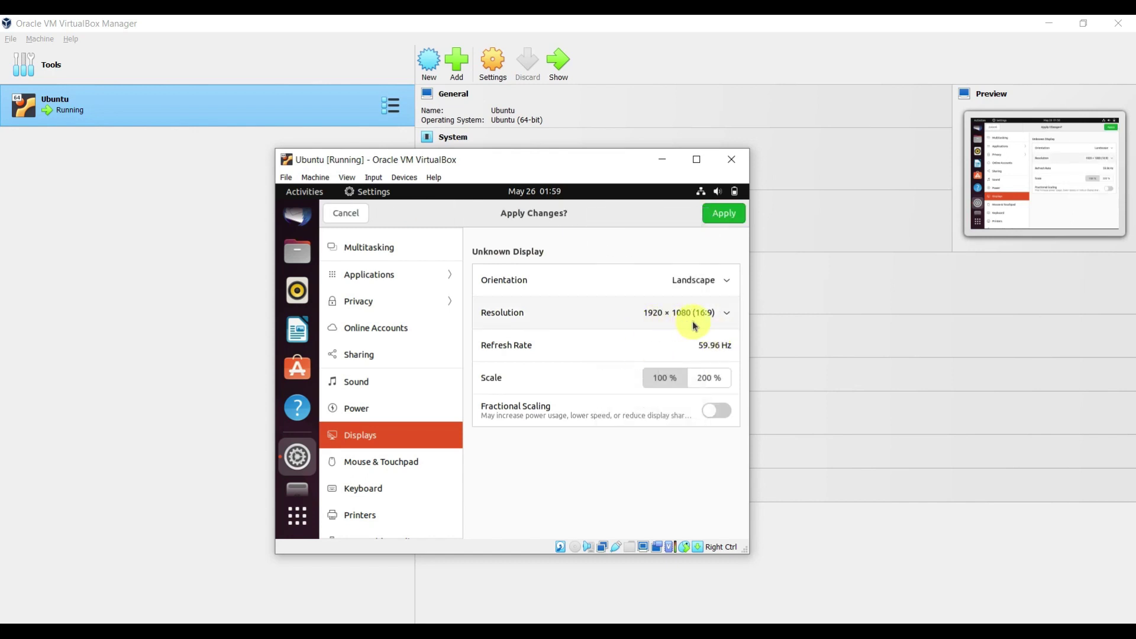
pyautogui.click(721, 214)
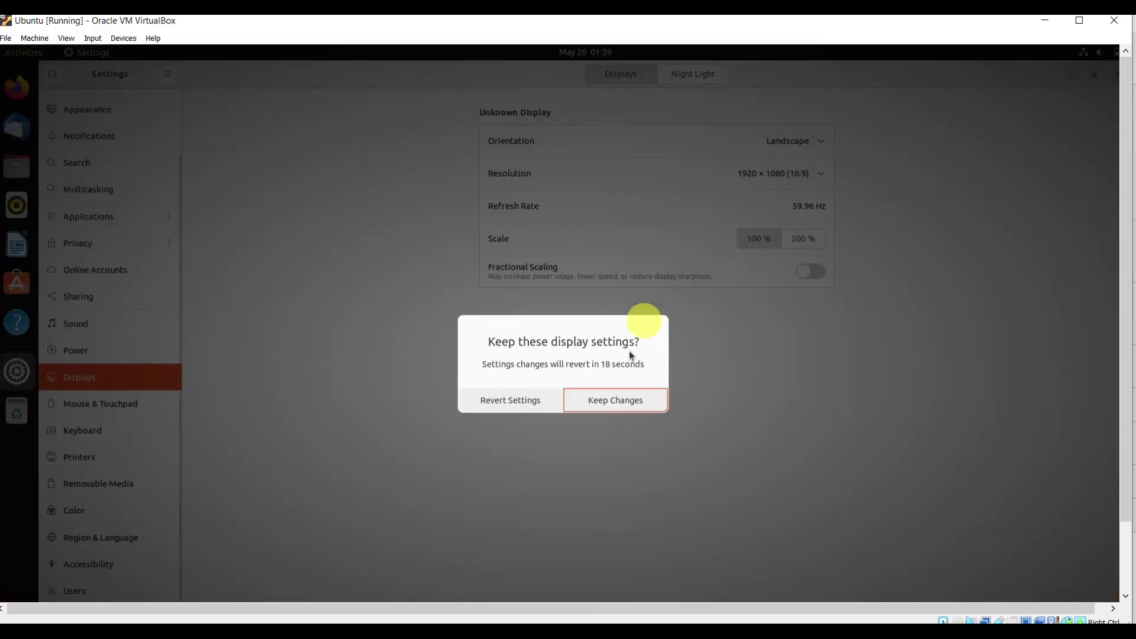
pyautogui.click(620, 403)
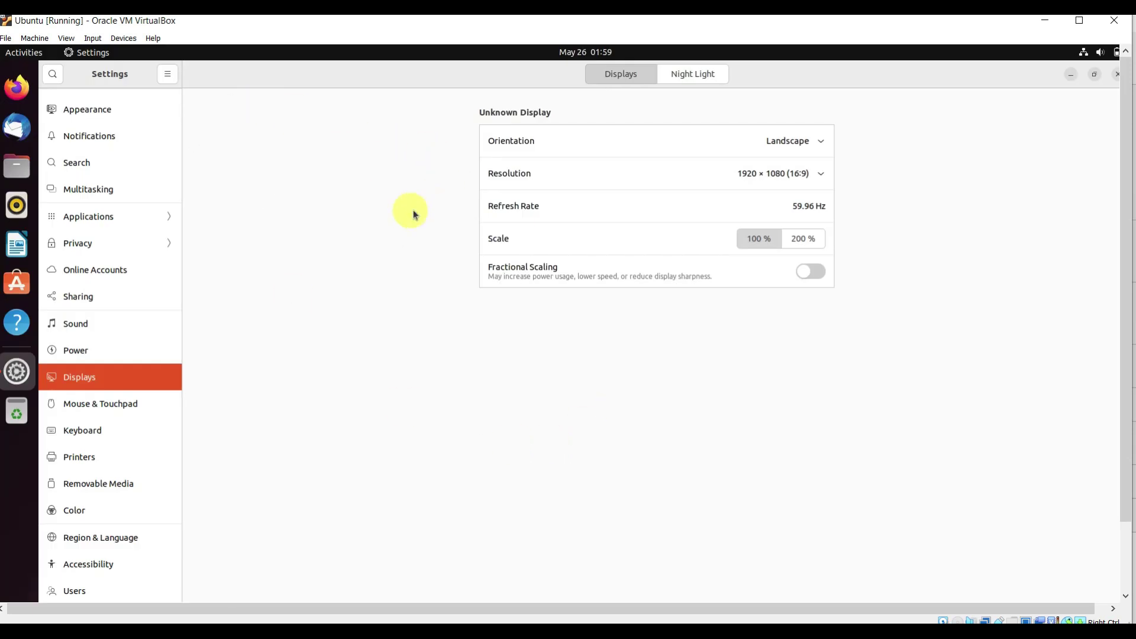
pyautogui.click(66, 38)
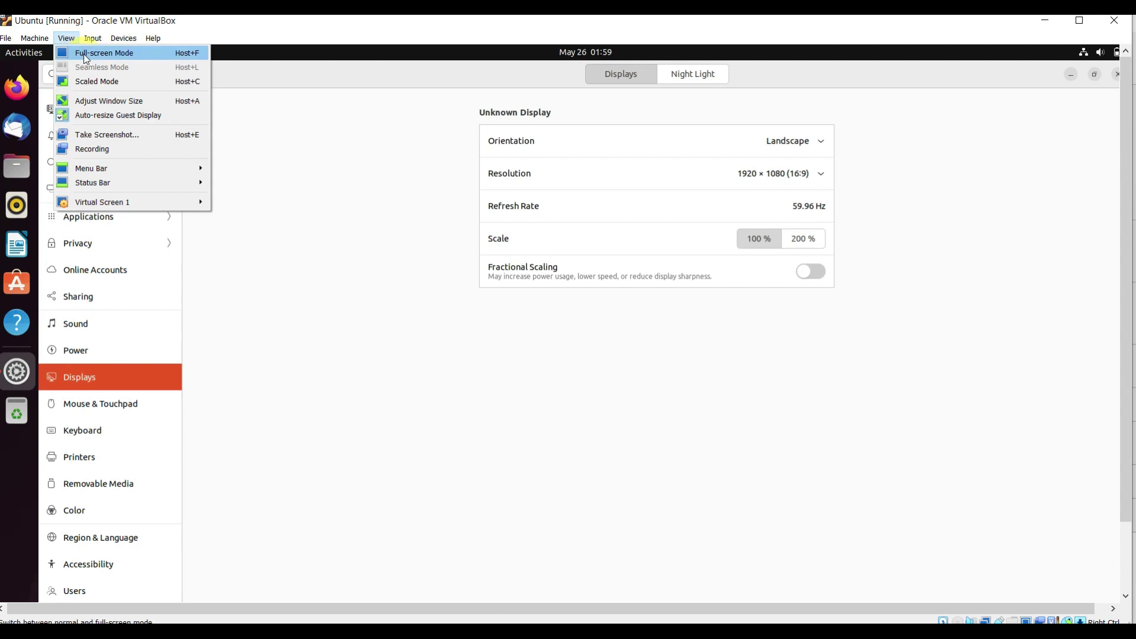
pyautogui.click(103, 54)
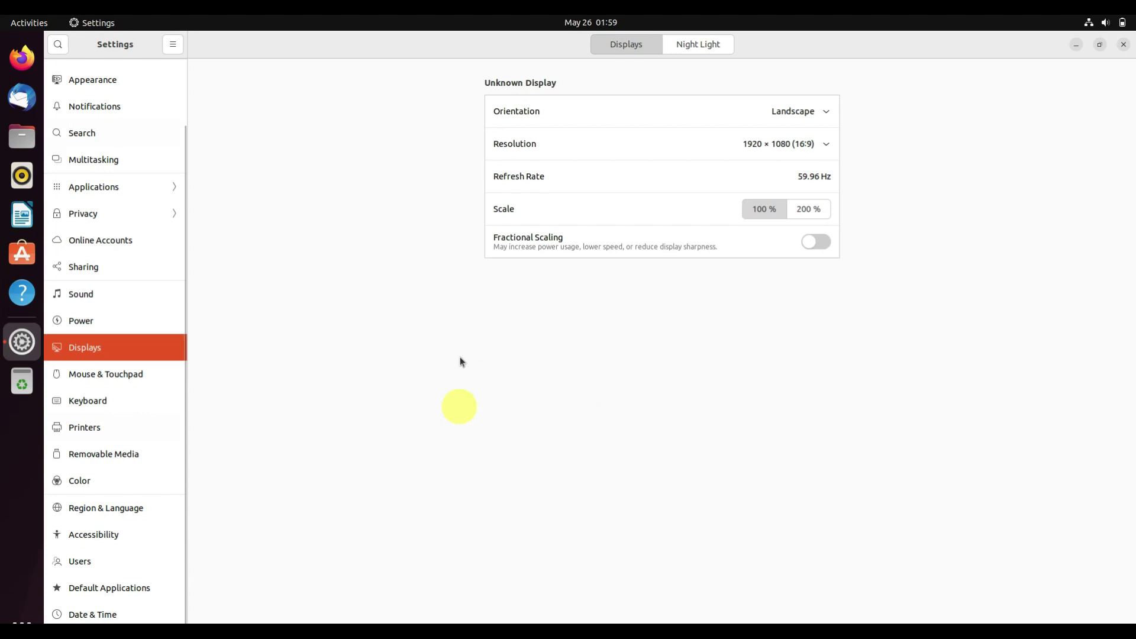
pyautogui.click(22, 619)
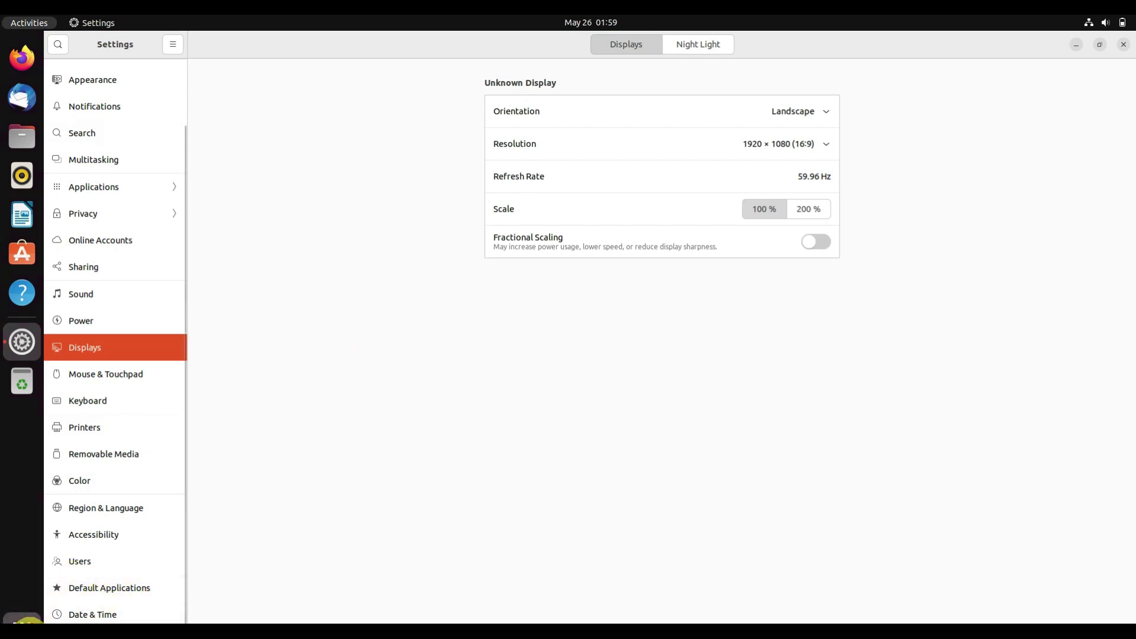